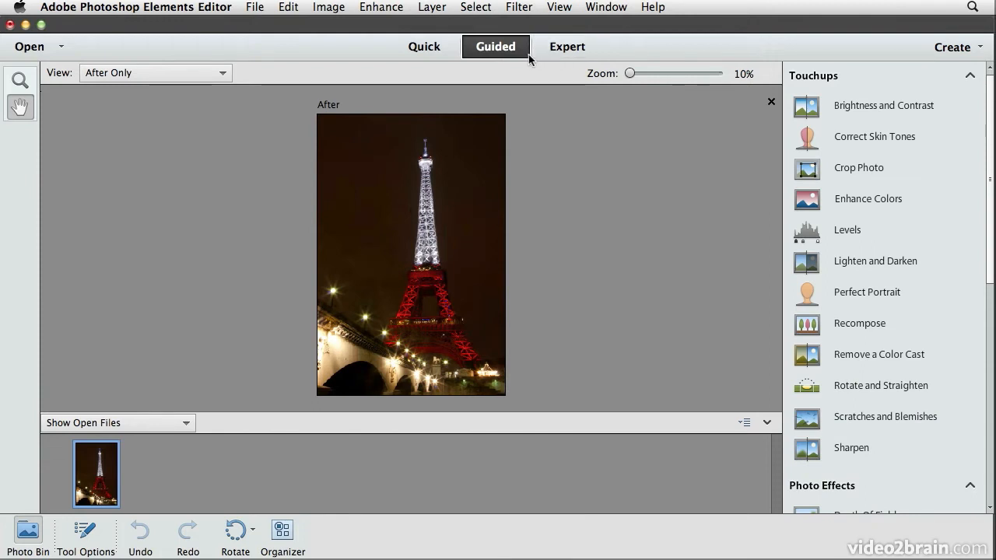
# Scroll the Guided edits panel down to the Photo Play section showing Reflection
pyautogui.moveTo(987, 112); pyautogui.dragTo(984, 395)
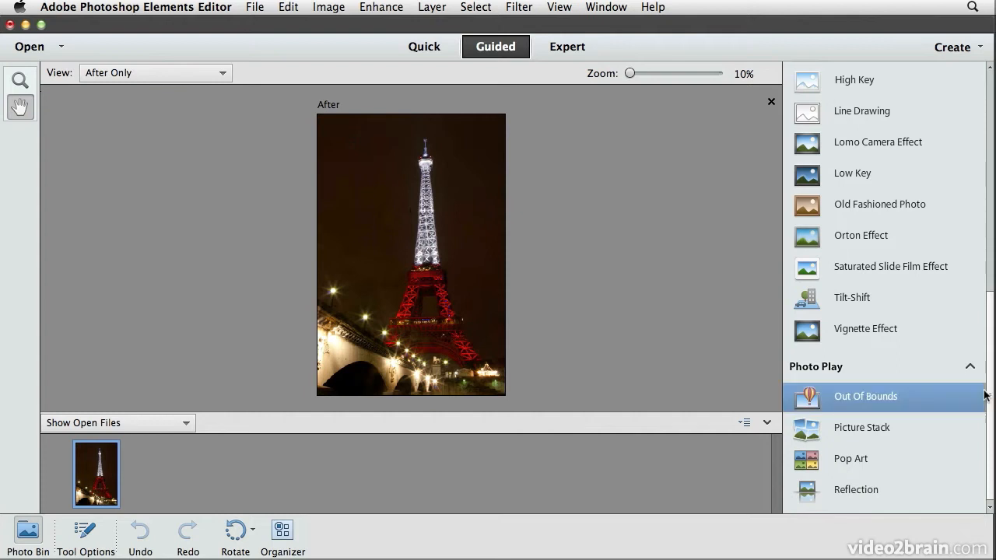
# Start the Reflection guided edit and add a mirrored copy of the Eiffel Tower photo below
pyautogui.click(887, 489)
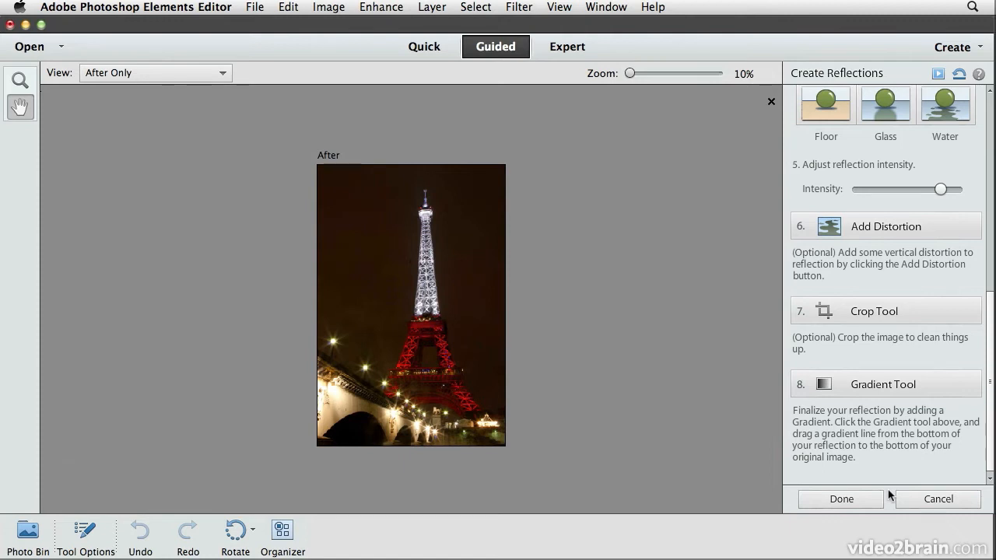
pyautogui.moveTo(991, 457); pyautogui.dragTo(991, 250)
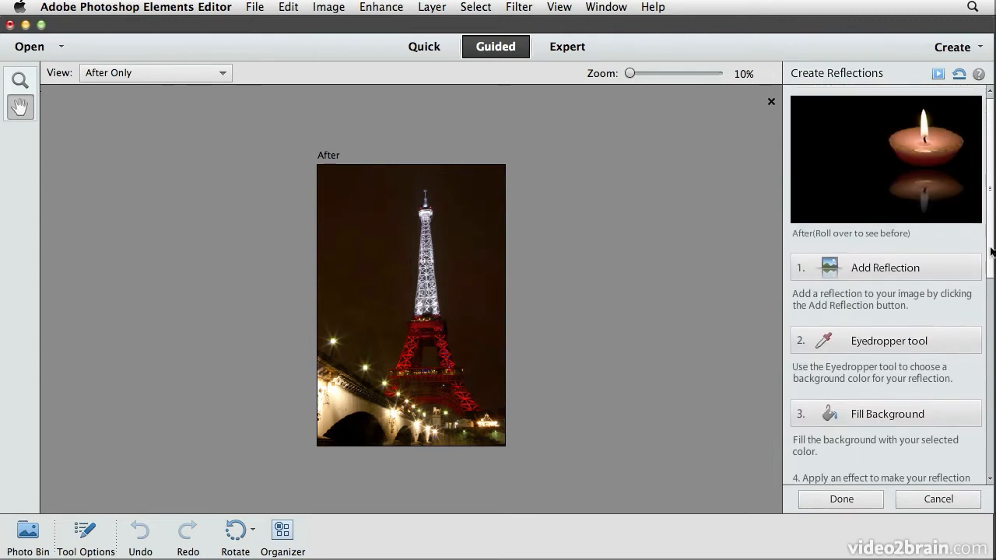
pyautogui.click(921, 269)
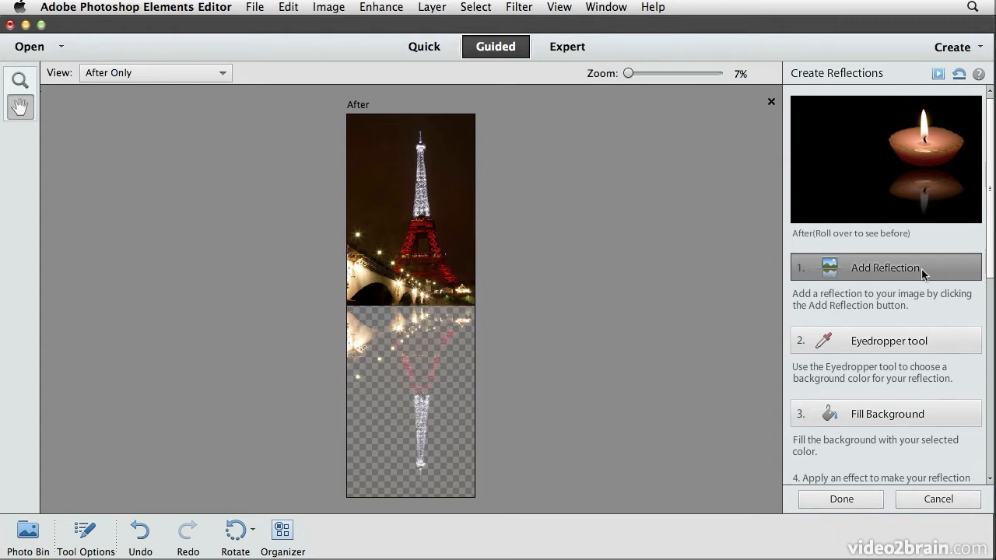
pyautogui.click(939, 344)
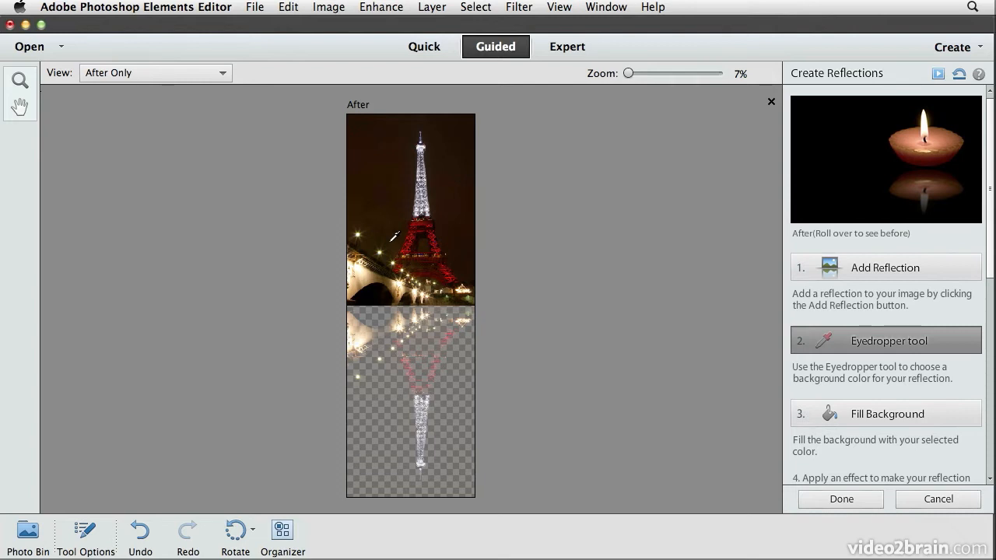
# Fill the reflection's transparent background with the photo's dark background colour
pyautogui.click(933, 410)
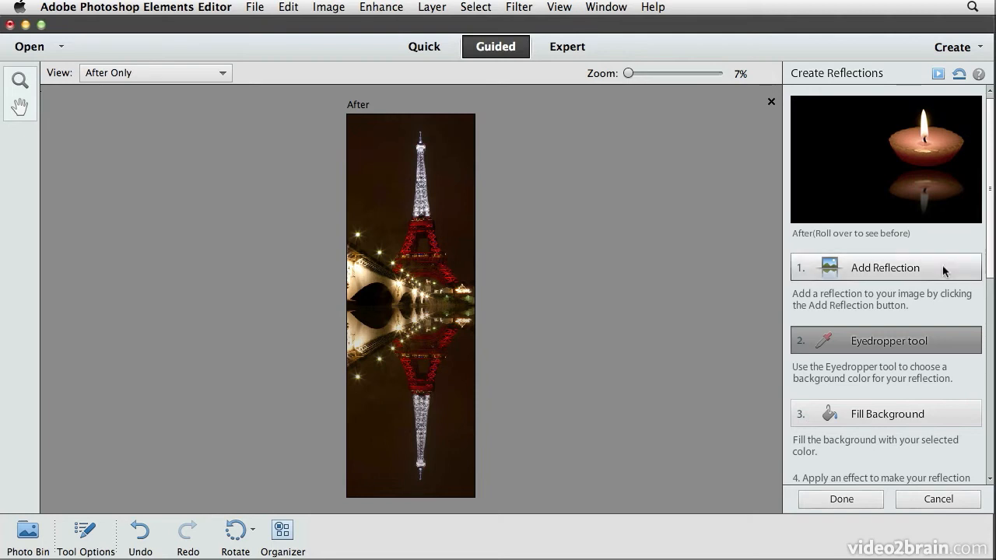
pyautogui.moveTo(989, 230); pyautogui.dragTo(980, 397)
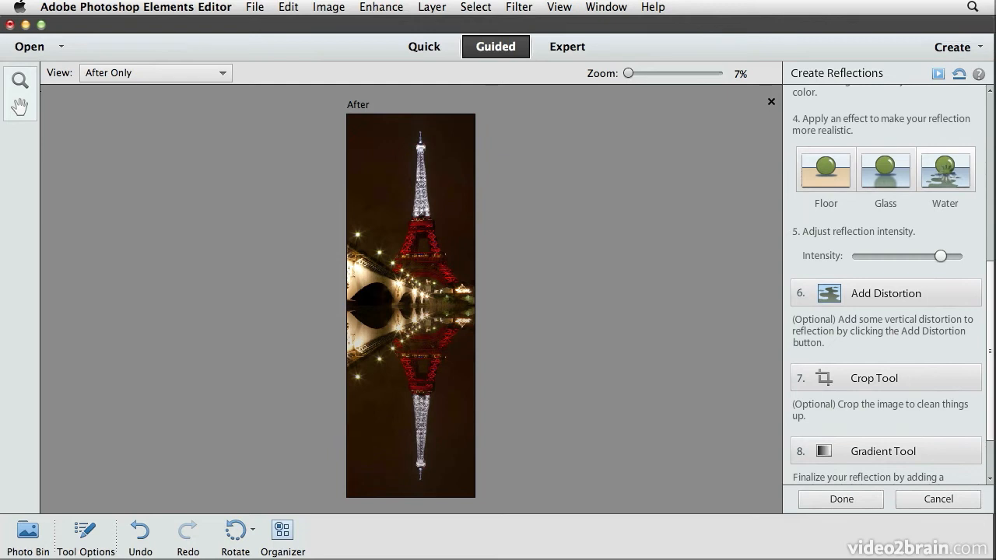
# Apply the Water effect as a Large ripple with 401% amount to the reflection
pyautogui.click(946, 175)
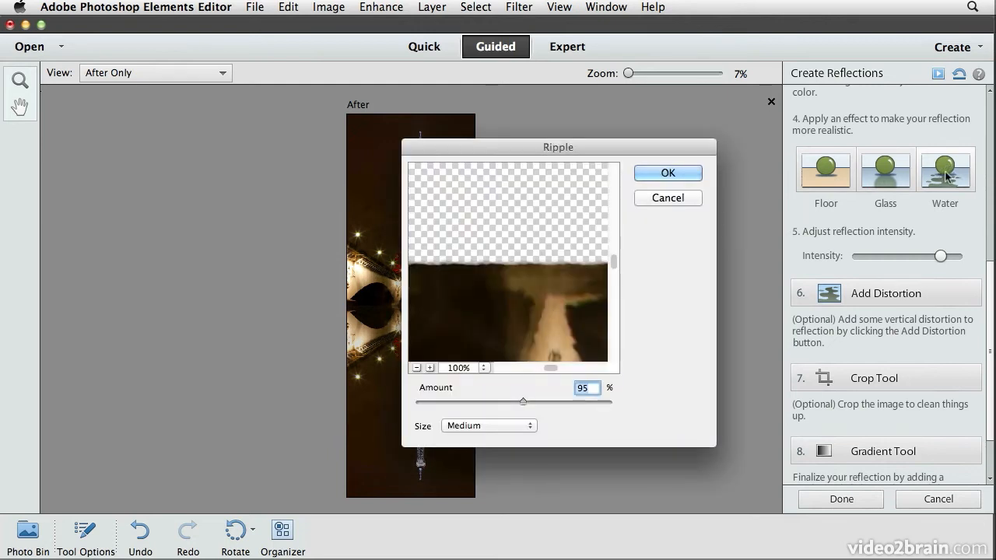
pyautogui.moveTo(575, 318); pyautogui.dragTo(571, 206)
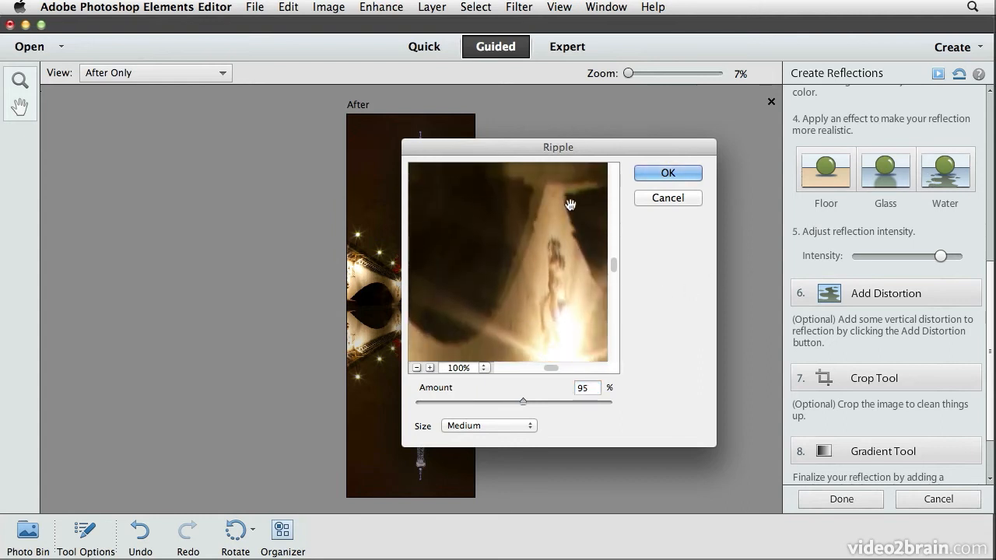
pyautogui.moveTo(549, 344); pyautogui.dragTo(543, 187)
pyautogui.moveTo(539, 280); pyautogui.dragTo(538, 187)
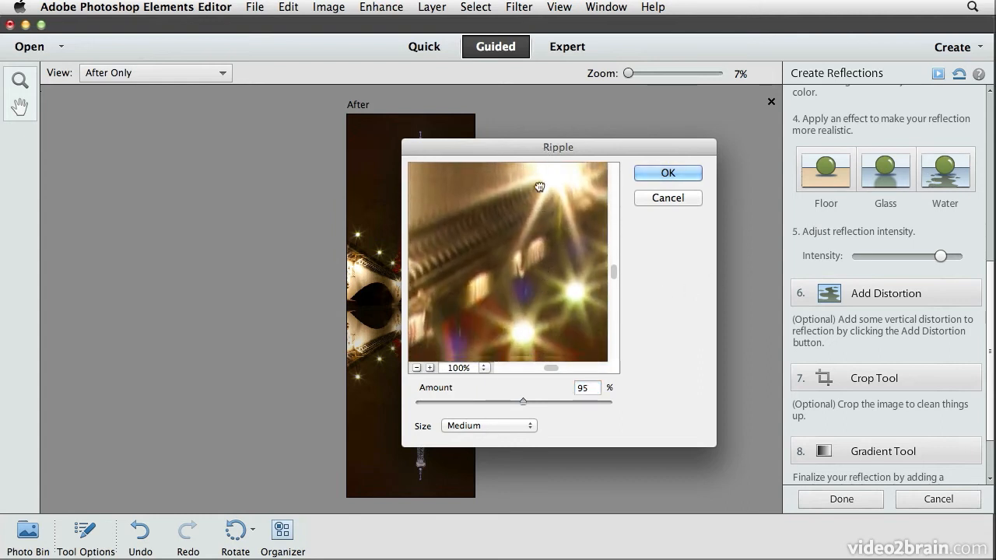
pyautogui.moveTo(538, 323); pyautogui.dragTo(536, 187)
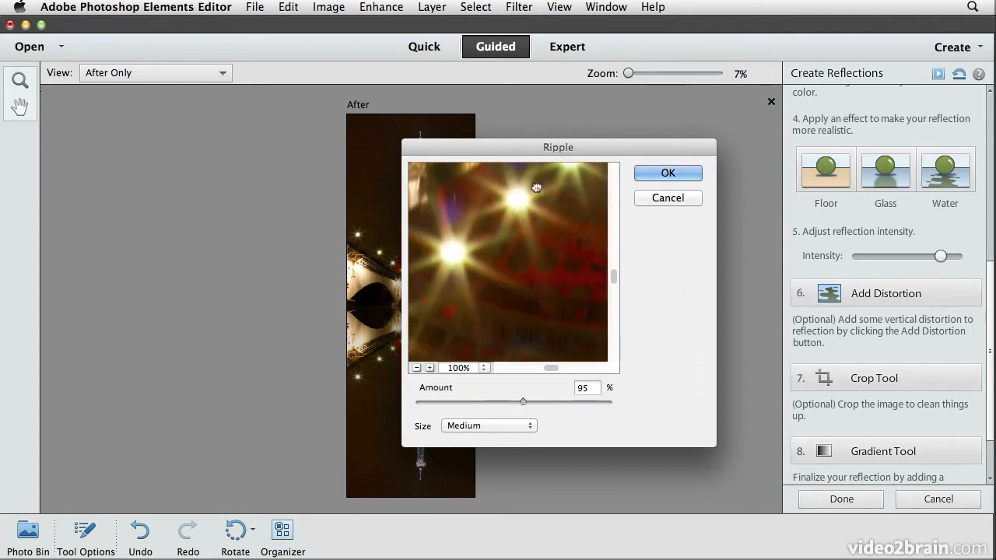
pyautogui.click(488, 427)
pyautogui.click(488, 438)
pyautogui.moveTo(524, 402); pyautogui.dragTo(554, 402)
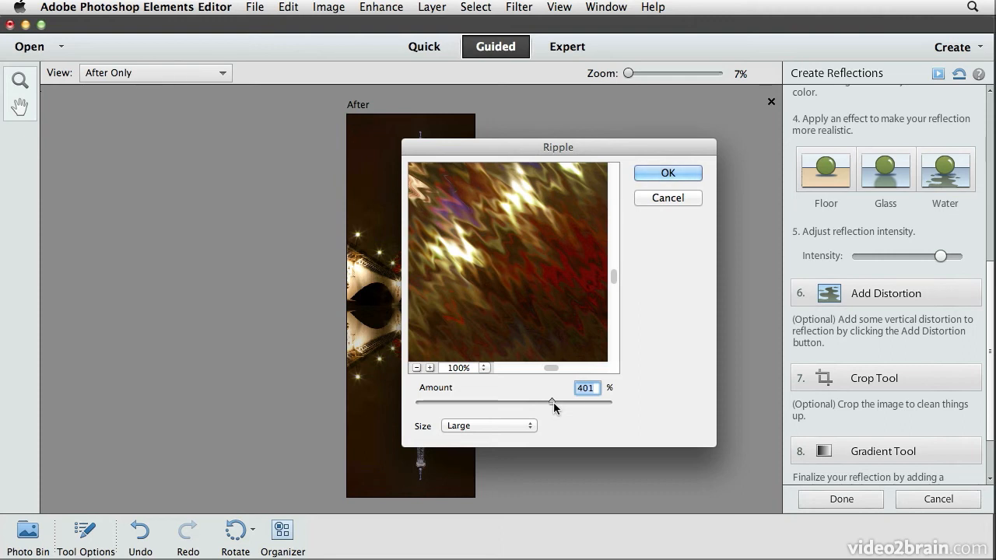
pyautogui.click(684, 174)
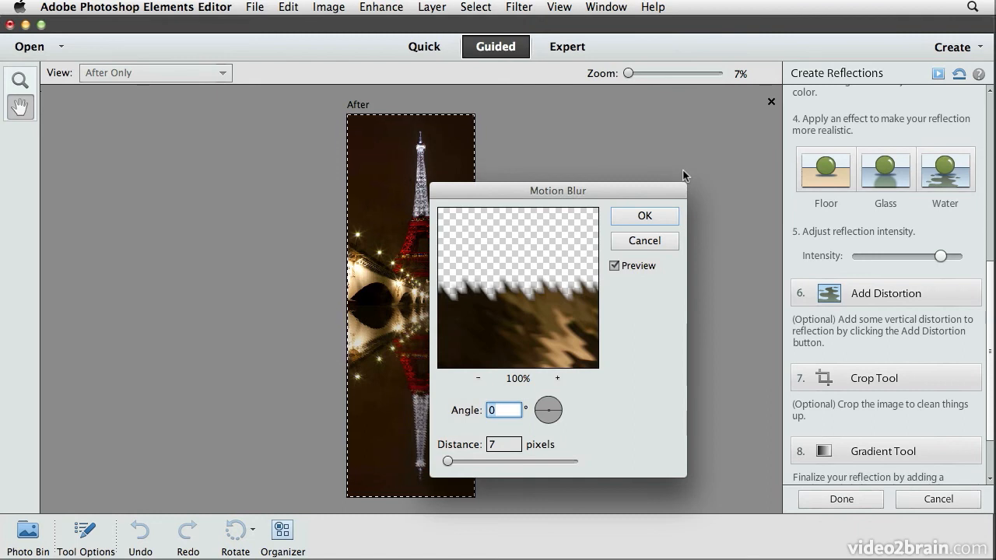
# Soften the reflection with a -3° angle, 17-pixel motion blur
pyautogui.moveTo(563, 327); pyautogui.dragTo(537, 272)
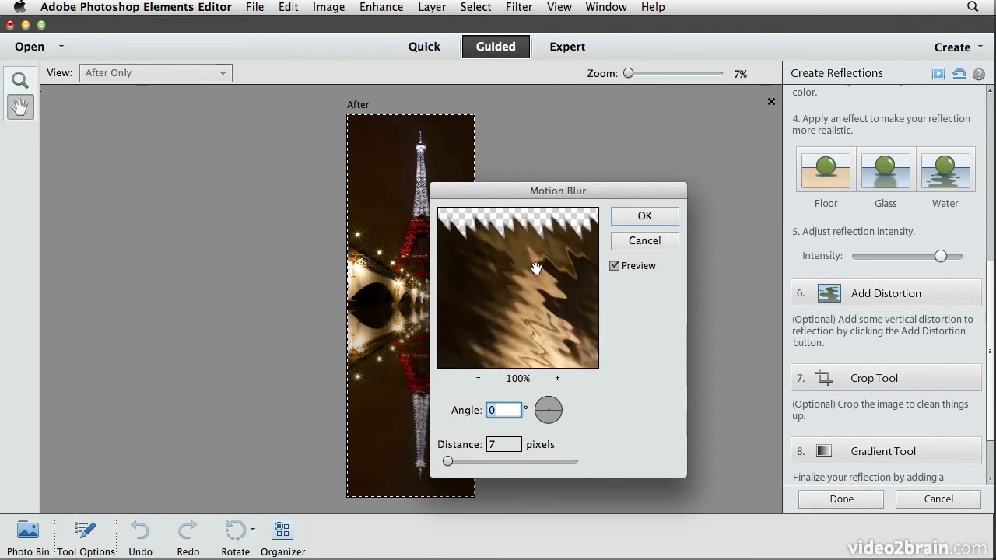
pyautogui.moveTo(558, 318); pyautogui.dragTo(542, 292)
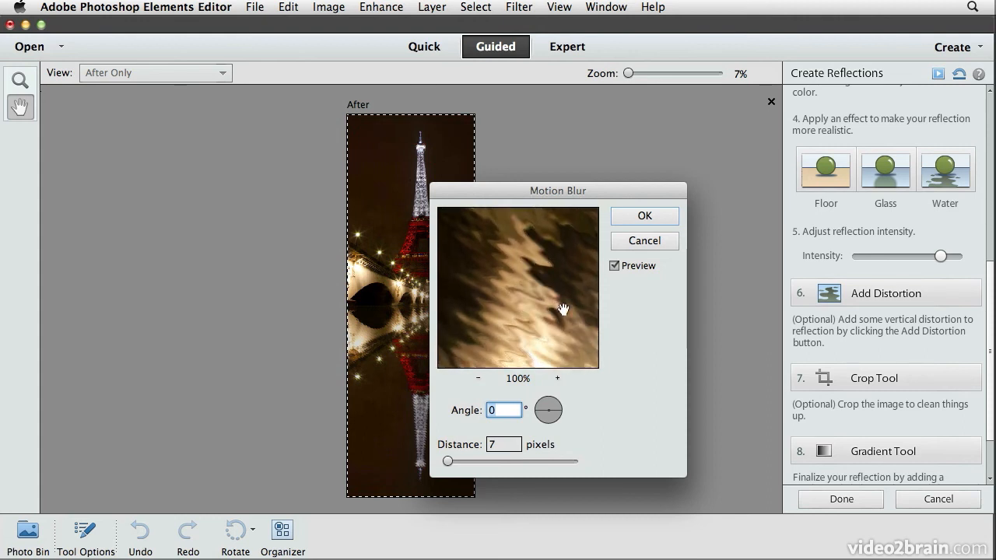
pyautogui.click(559, 415)
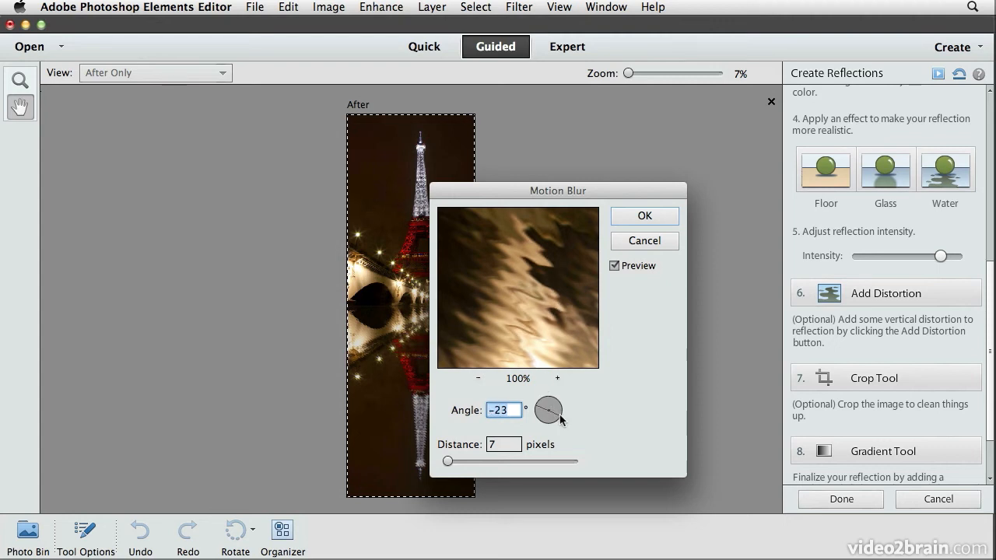
pyautogui.click(561, 411)
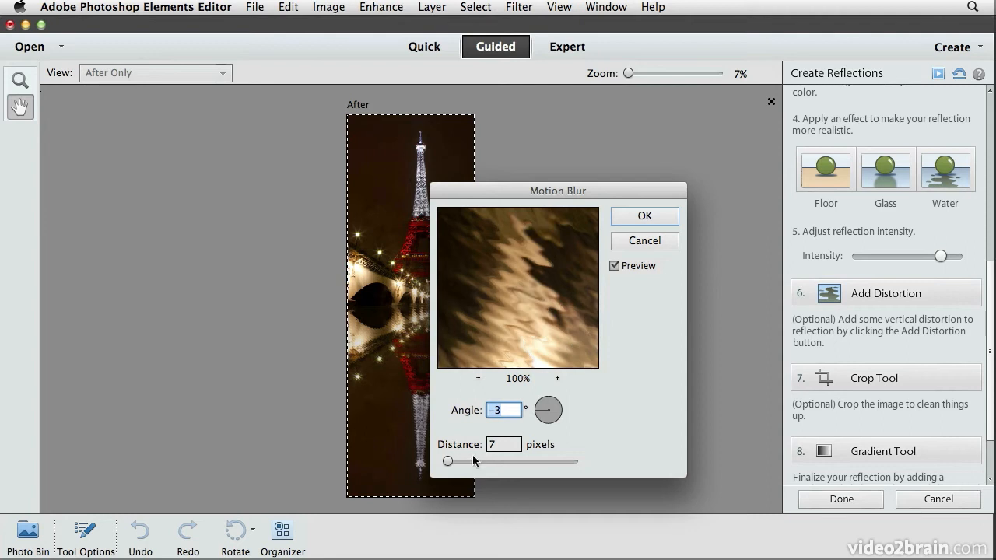
pyautogui.moveTo(449, 461)
pyautogui.mouseDown()
pyautogui.moveTo(462, 462)
pyautogui.moveTo(455, 460)
pyautogui.mouseUp()
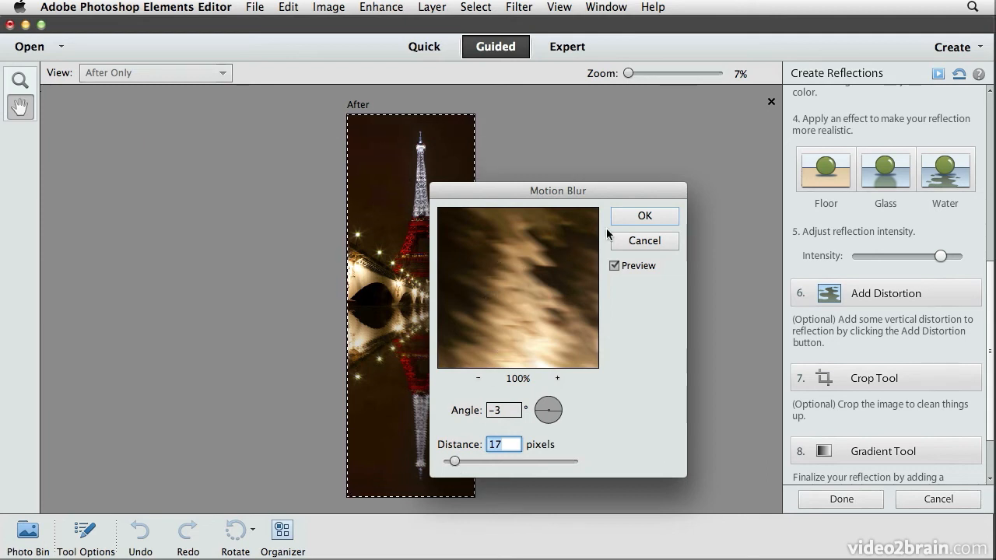
pyautogui.click(629, 216)
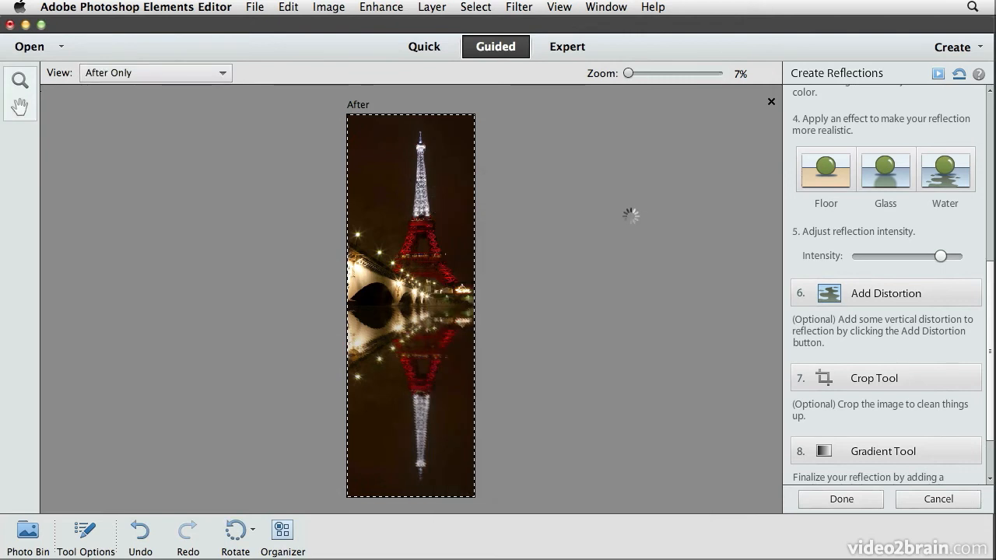
pyautogui.moveTo(628, 73); pyautogui.dragTo(669, 74)
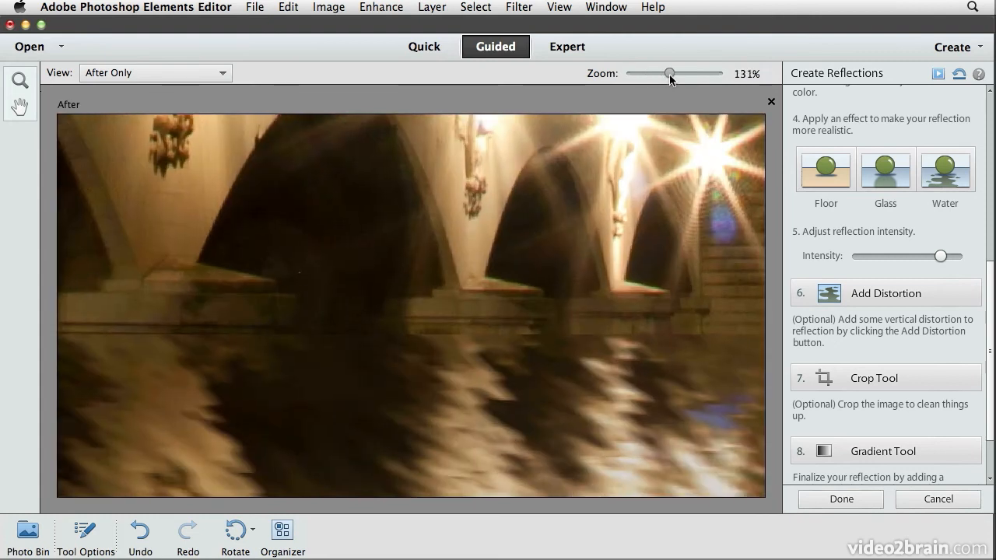
pyautogui.scroll(-10, 639, 330)
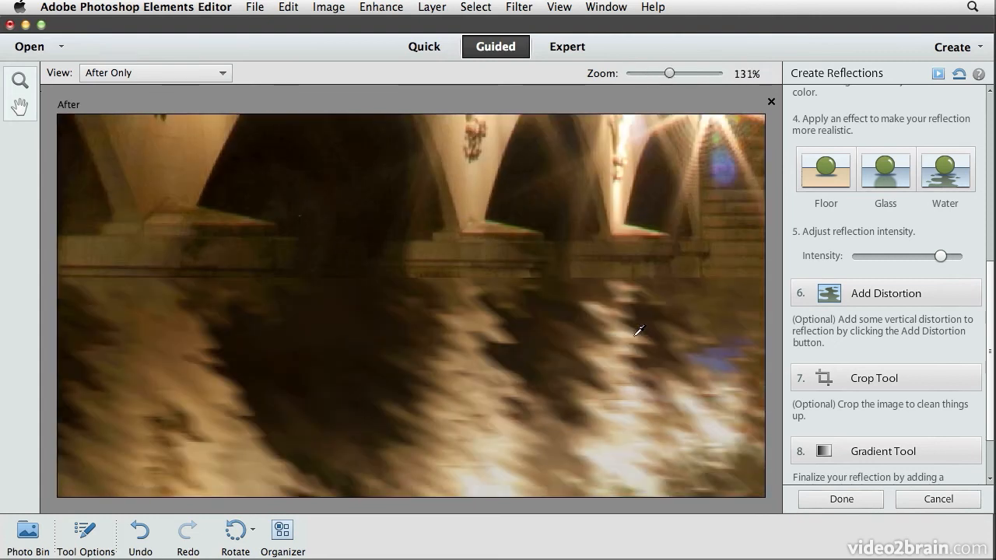
pyautogui.scroll(-10, 639, 330)
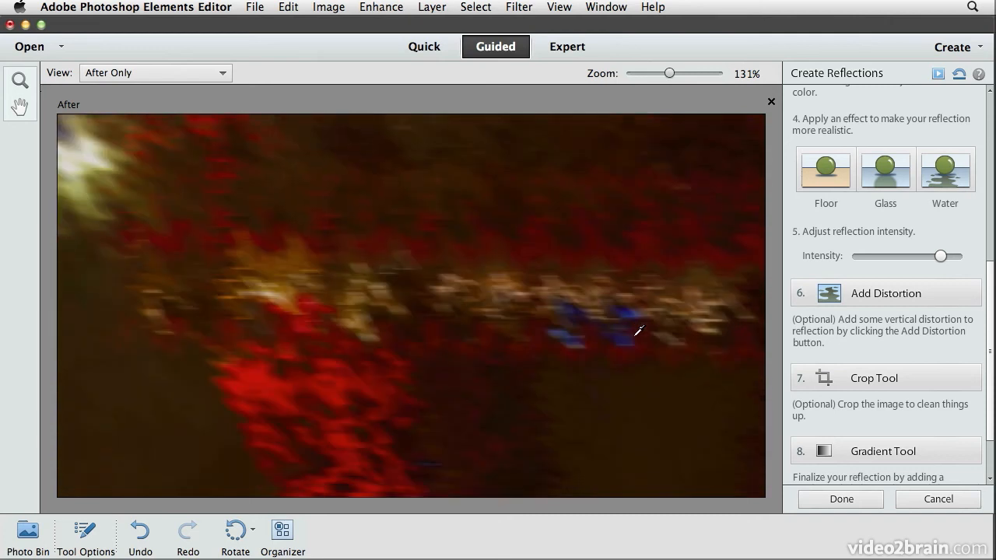
pyautogui.scroll(-10, 639, 330)
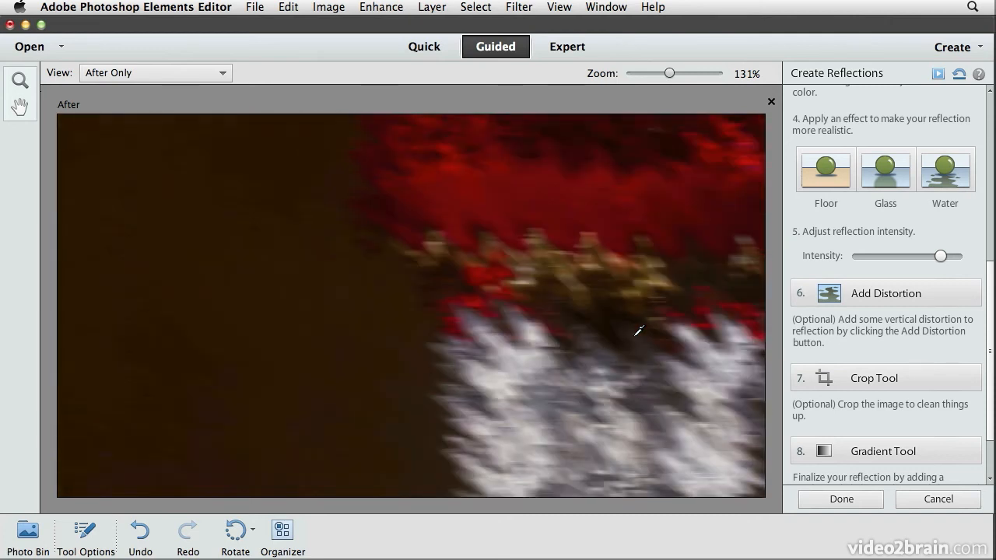
pyautogui.scroll(-5, 639, 329)
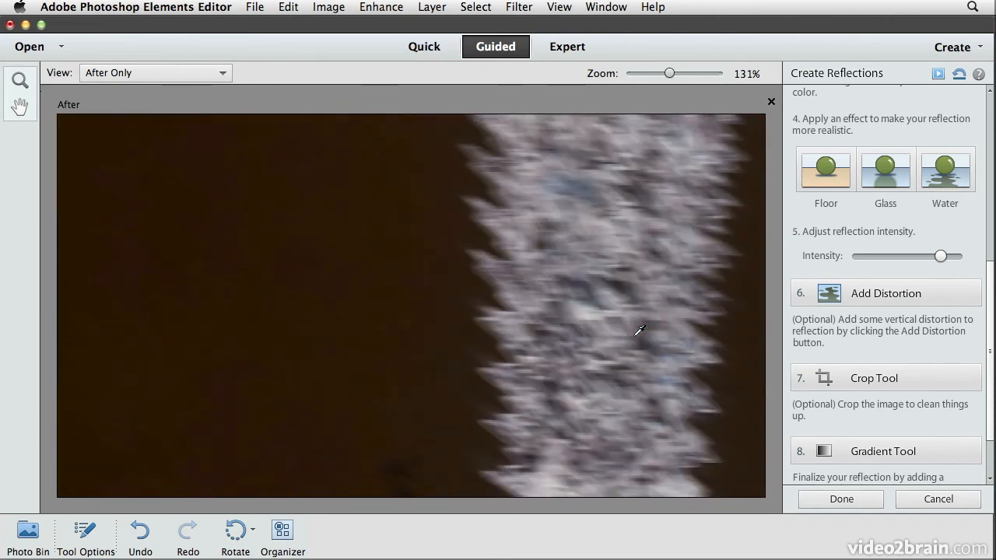
pyautogui.press('super+0')
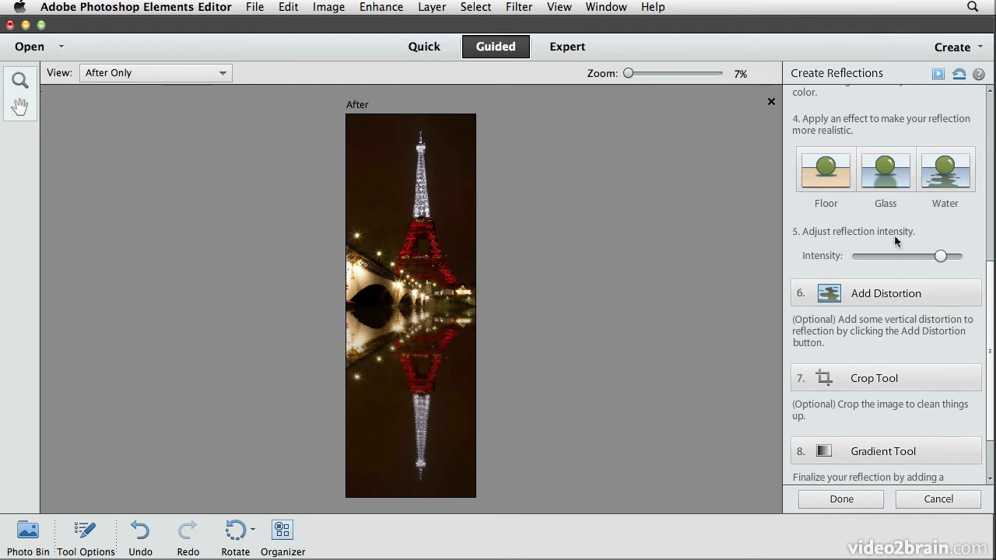
# Settle the reflection Intensity slider at about 64 after trying the maximum
pyautogui.moveTo(942, 257); pyautogui.dragTo(864, 252)
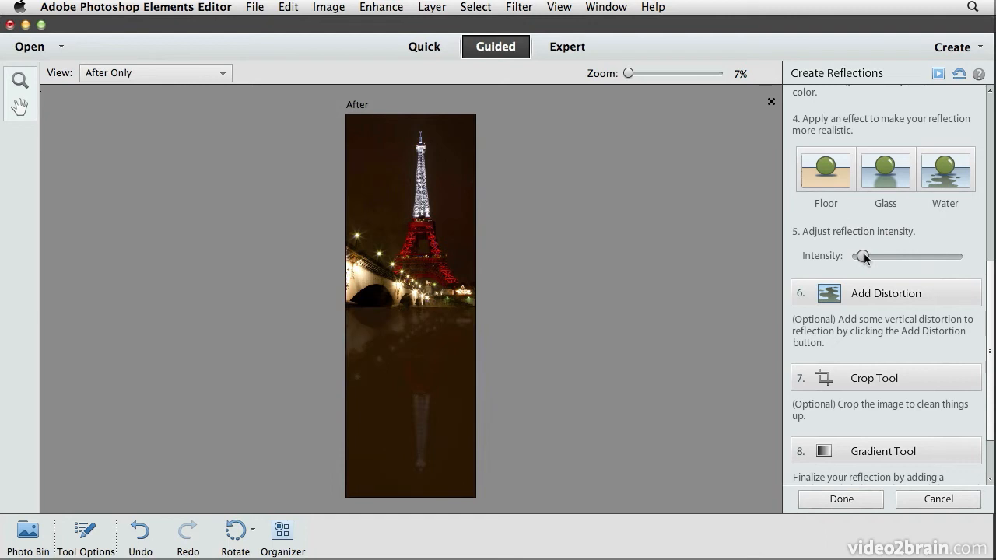
pyautogui.moveTo(864, 254); pyautogui.dragTo(923, 256)
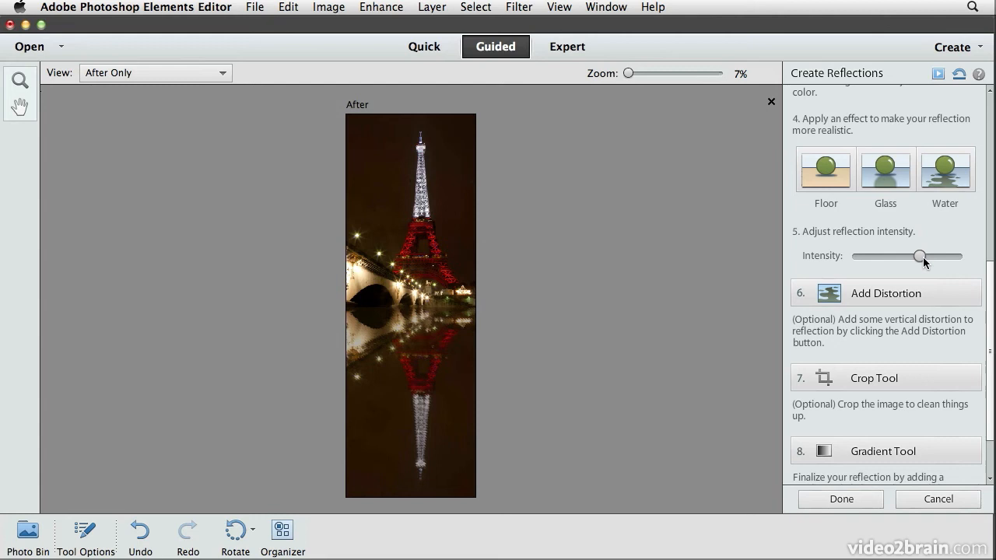
pyautogui.moveTo(923, 257); pyautogui.dragTo(926, 259)
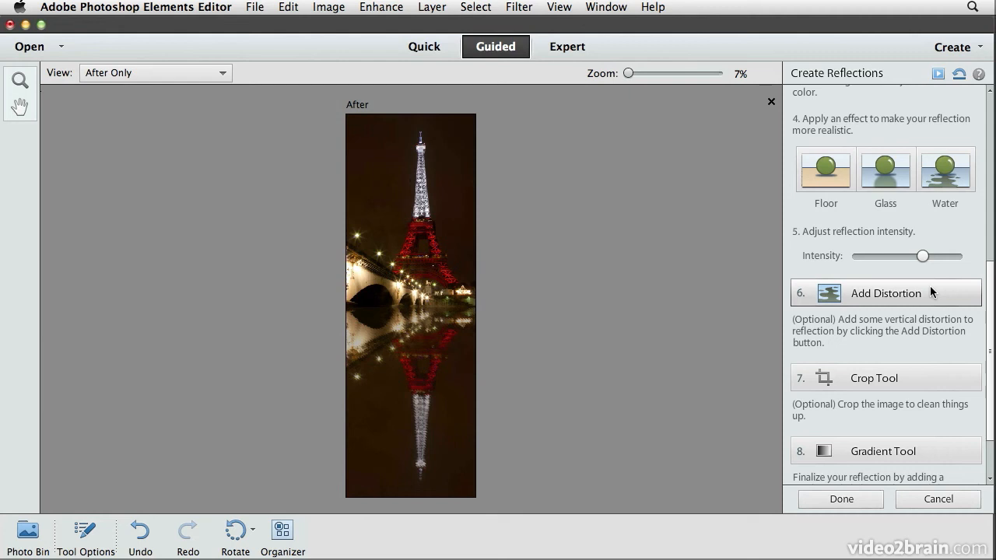
# Add vertical distortion to the reflection and activate the Crop tool
pyautogui.click(931, 287)
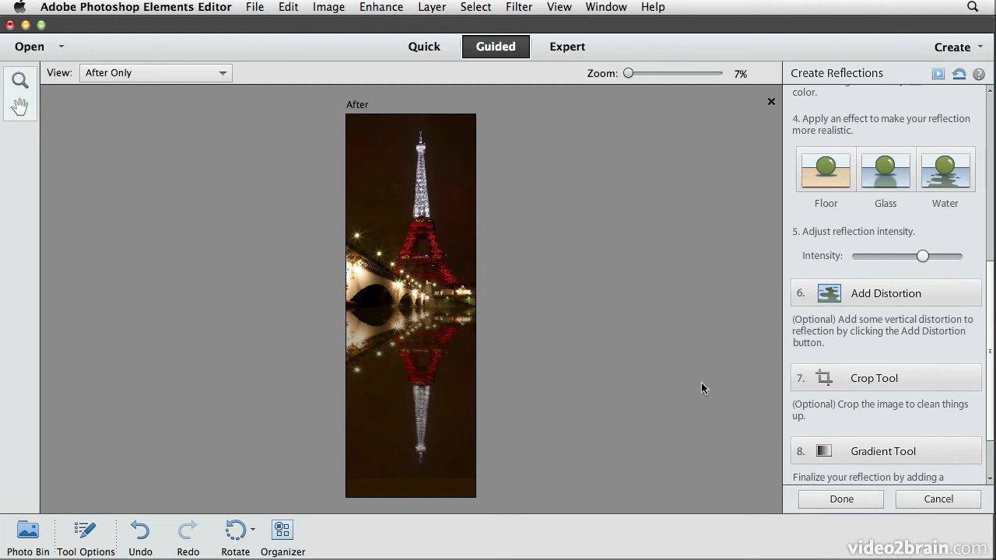
pyautogui.click(919, 373)
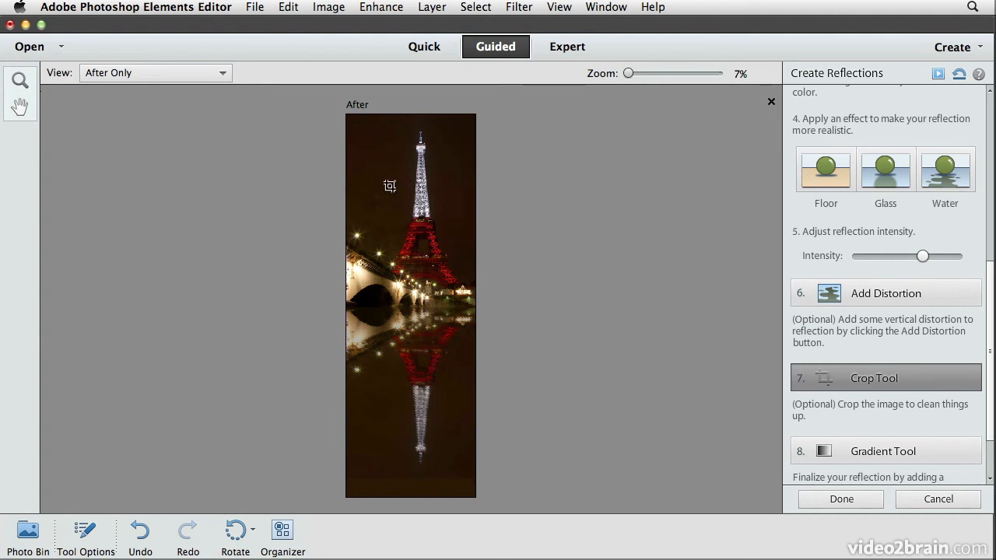
# Crop the tall image to the marked rectangle, trimming the bottom edge below the reflection
pyautogui.moveTo(347, 116); pyautogui.dragTo(492, 469)
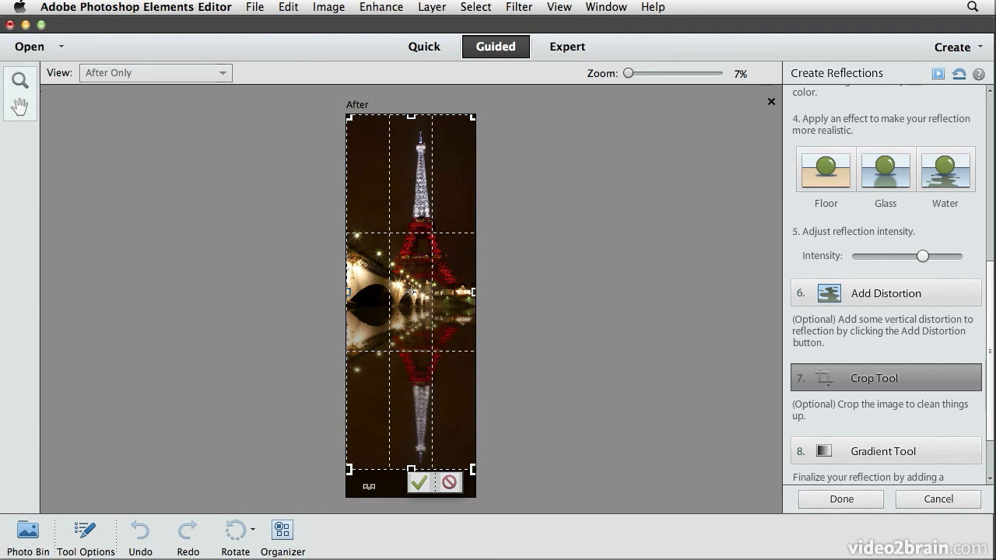
pyautogui.click(418, 483)
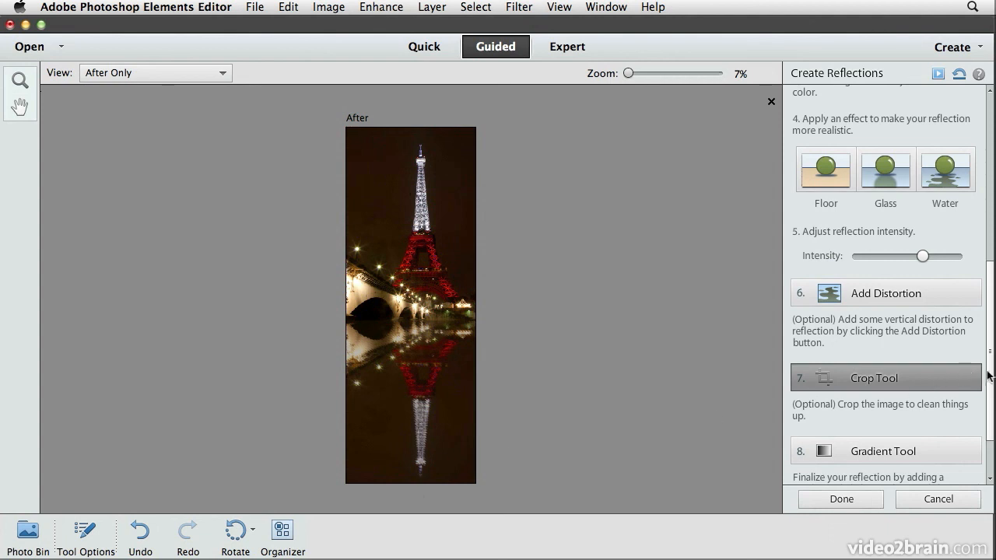
pyautogui.scroll(-1, 991, 384)
pyautogui.scroll(-3, 990, 385)
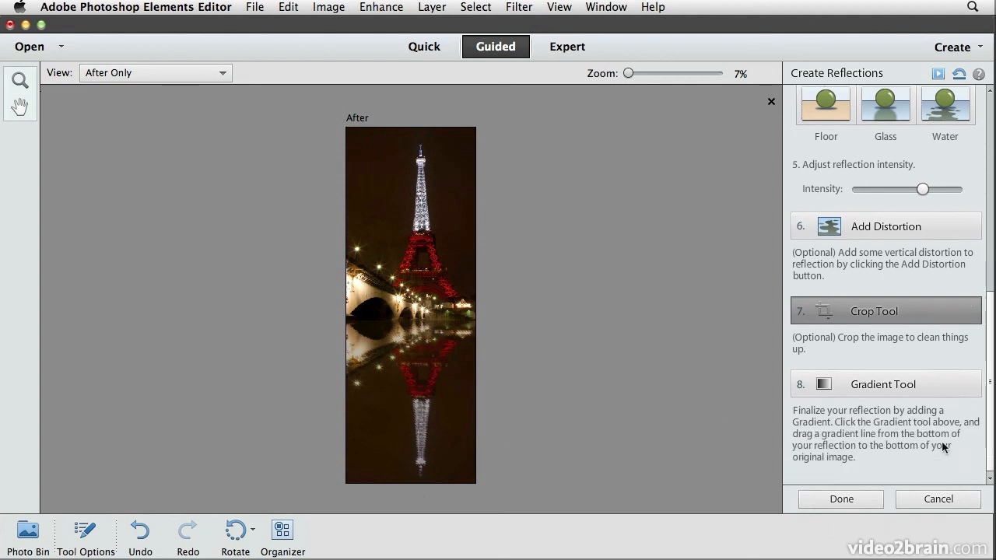
# Fade the reflection with a gradient from the image bottom up to the bridge and finish
pyautogui.click(917, 391)
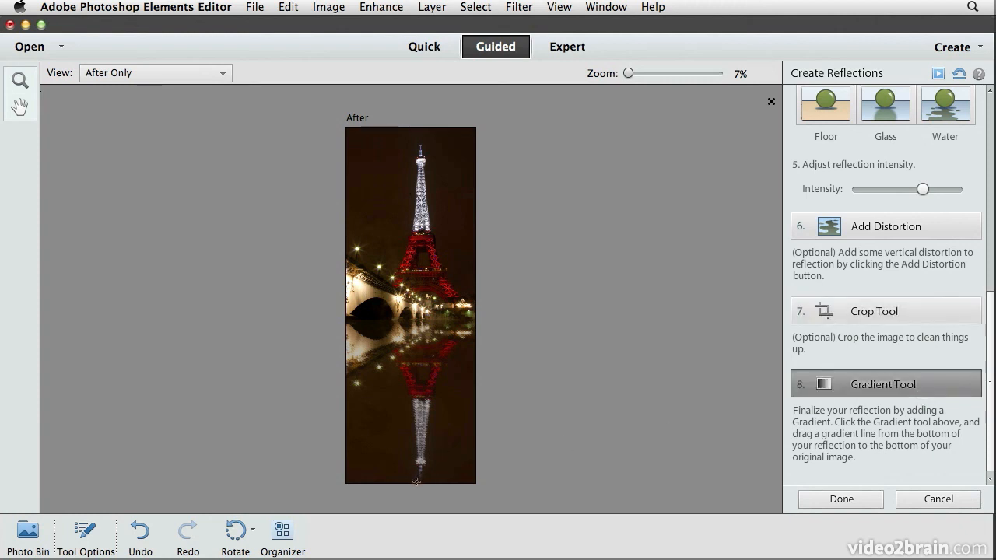
pyautogui.moveTo(419, 425); pyautogui.dragTo(418, 320)
pyautogui.moveTo(418, 319); pyautogui.dragTo(418, 319)
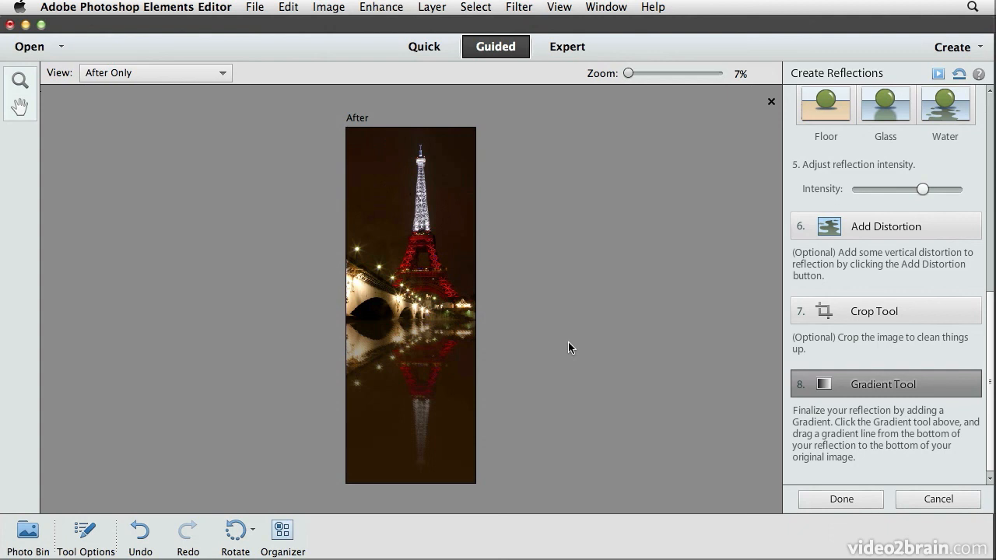
pyautogui.click(837, 496)
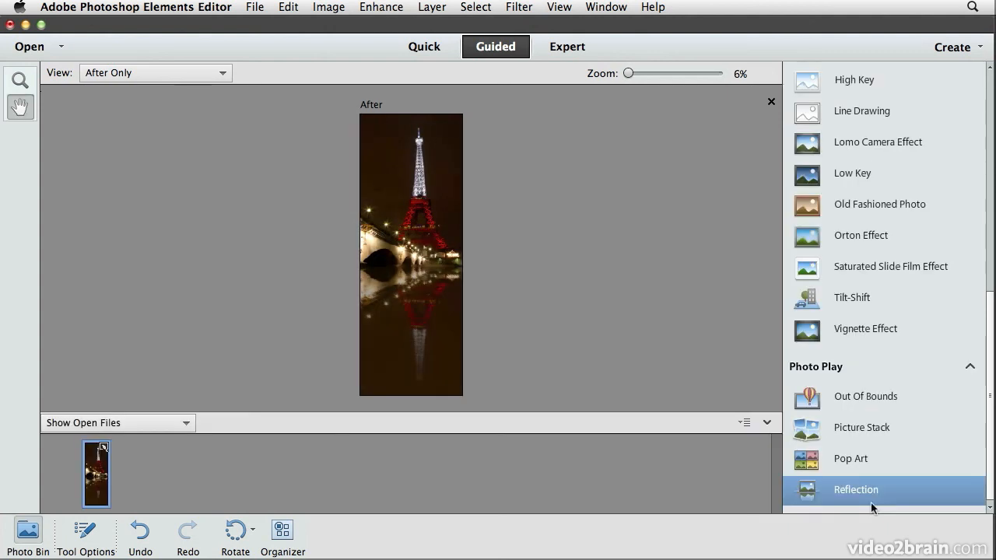